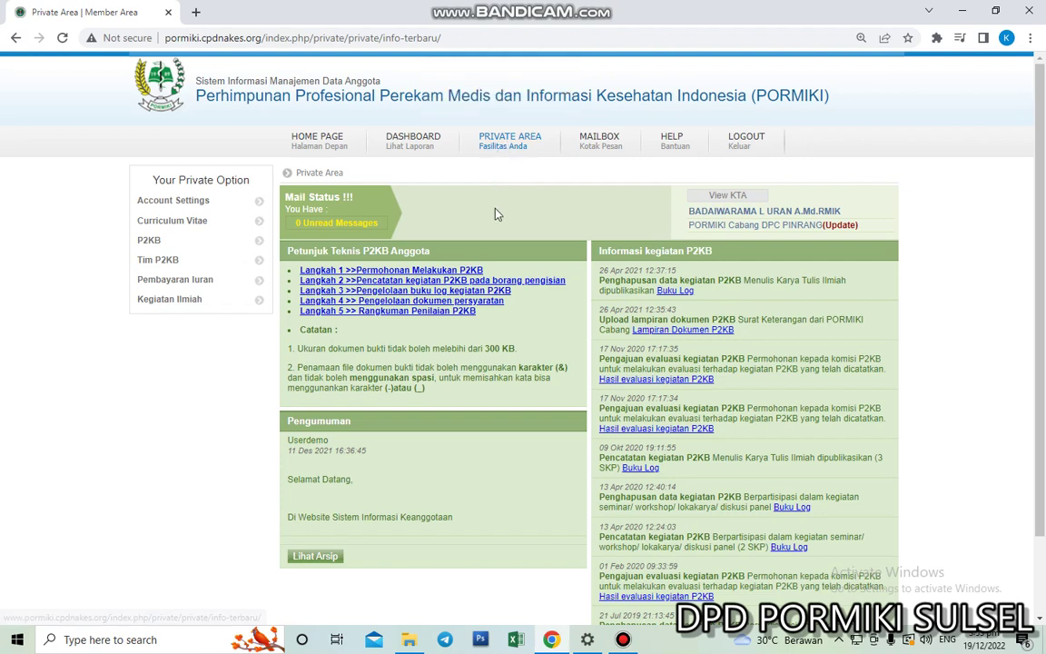
# Open the Identitas Pribadi page under Curriculum Vitae and review the personal identity and home address fields
pyautogui.click(205, 223)
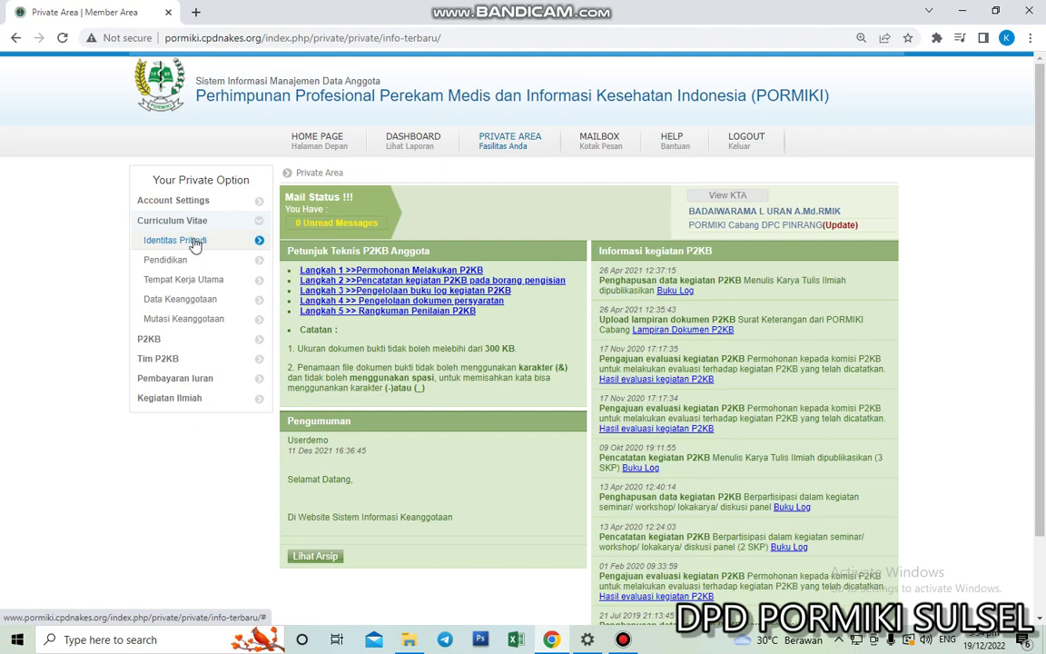
pyautogui.click(193, 244)
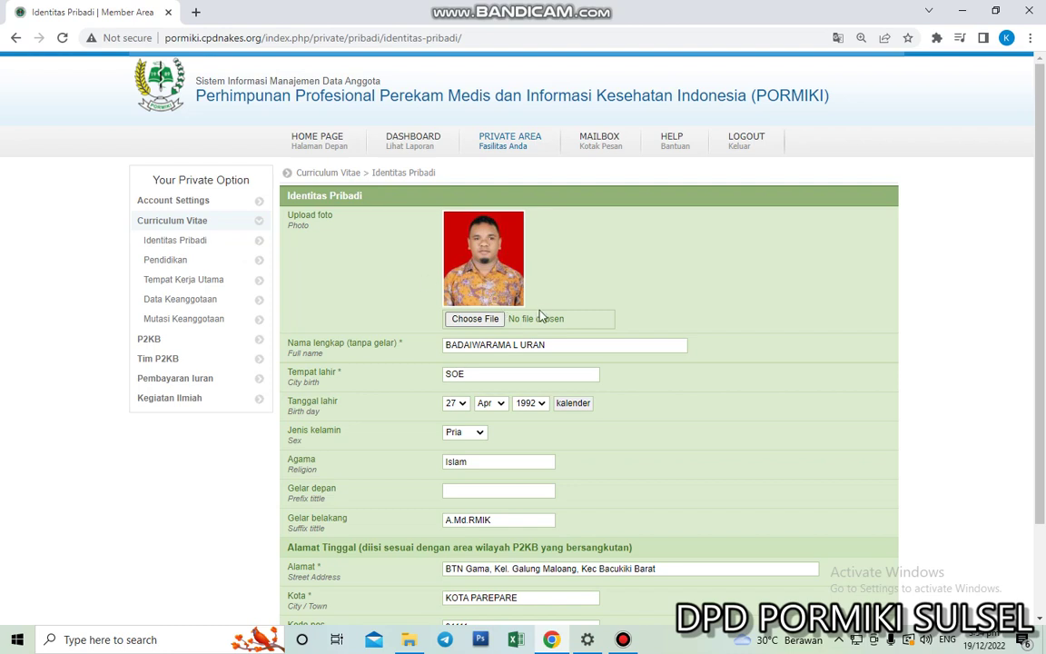
pyautogui.scroll(-1, 626, 299)
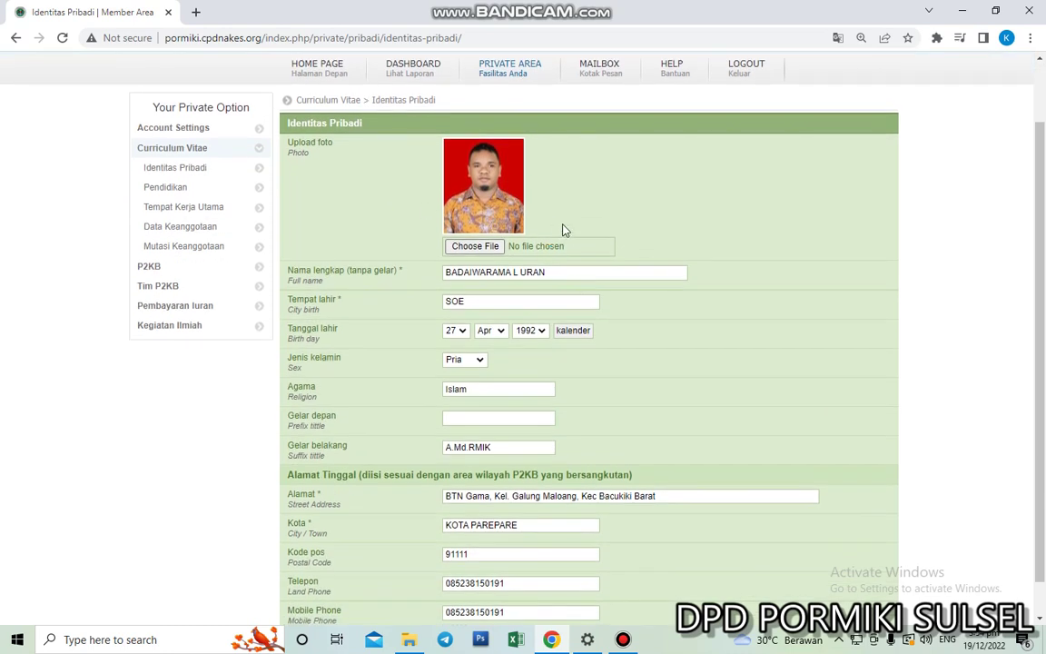
pyautogui.scroll(-1, 532, 297)
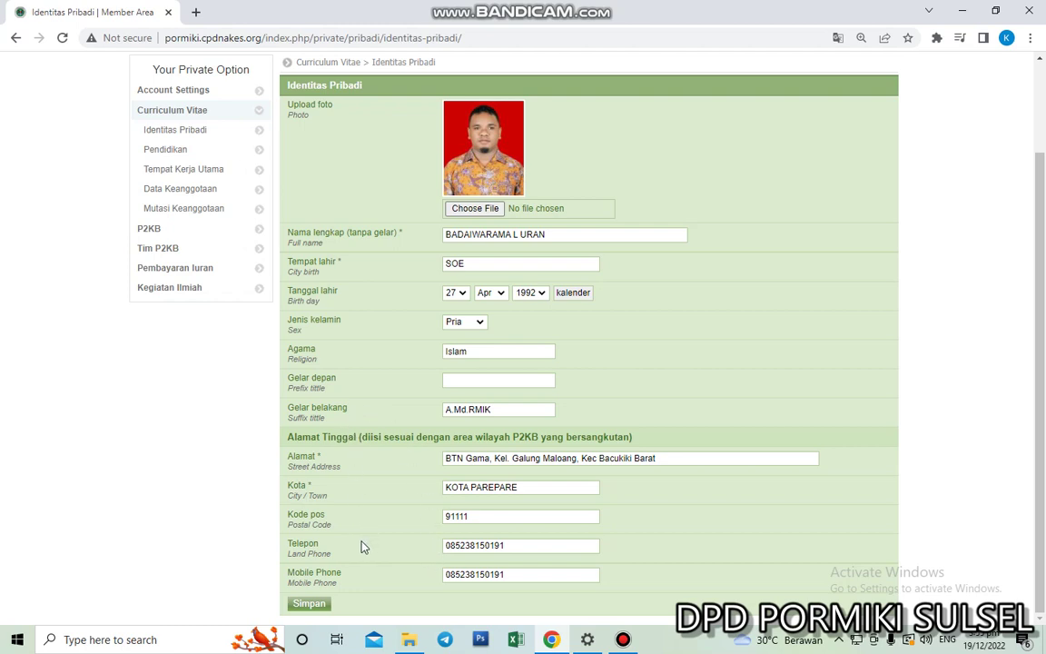
# Open a blank education entry from the Pendidikan page and examine its university and first concentration fields
pyautogui.click(178, 151)
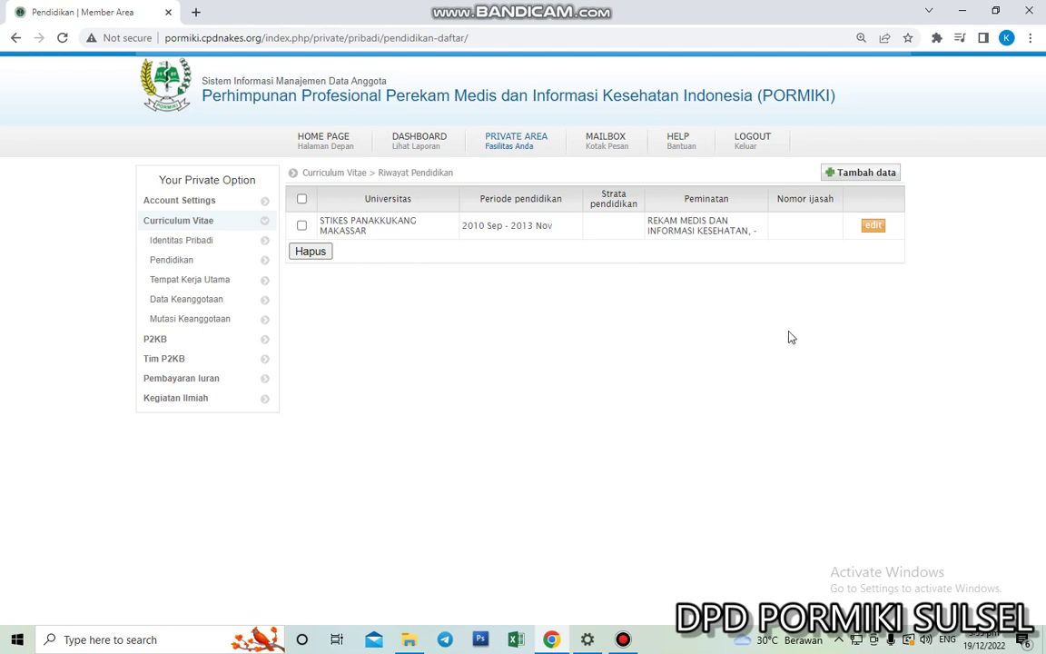
pyautogui.click(855, 174)
pyautogui.click(472, 216)
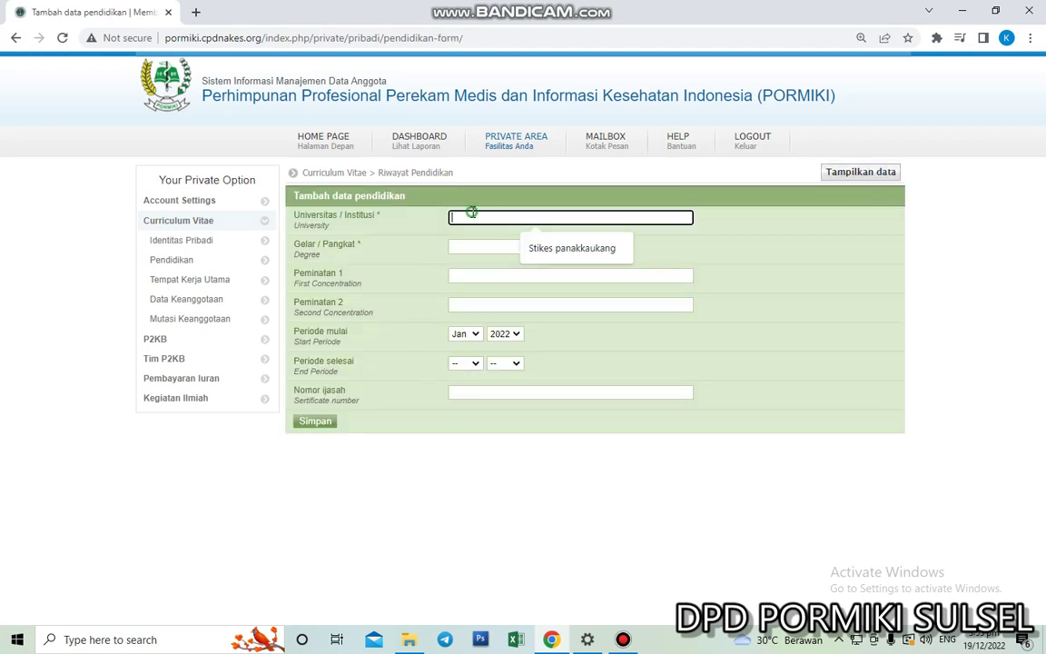
pyautogui.click(467, 274)
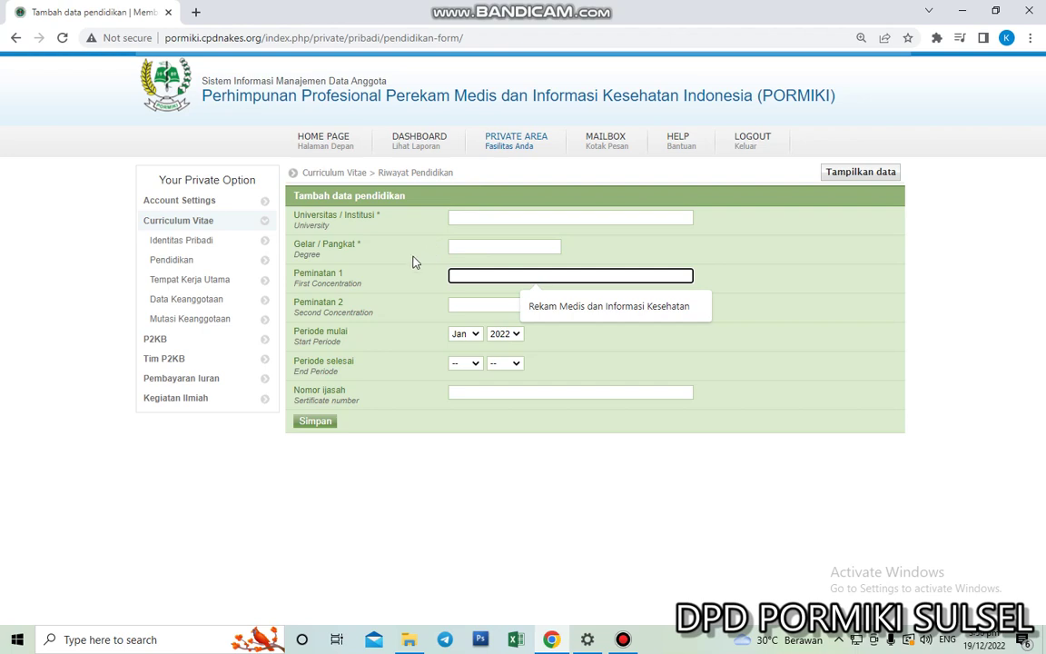
# View the Tempat Kerja Utama page, and examine the member number, status, branch and P2KB regional team on Data Keanggotaan
pyautogui.click(178, 282)
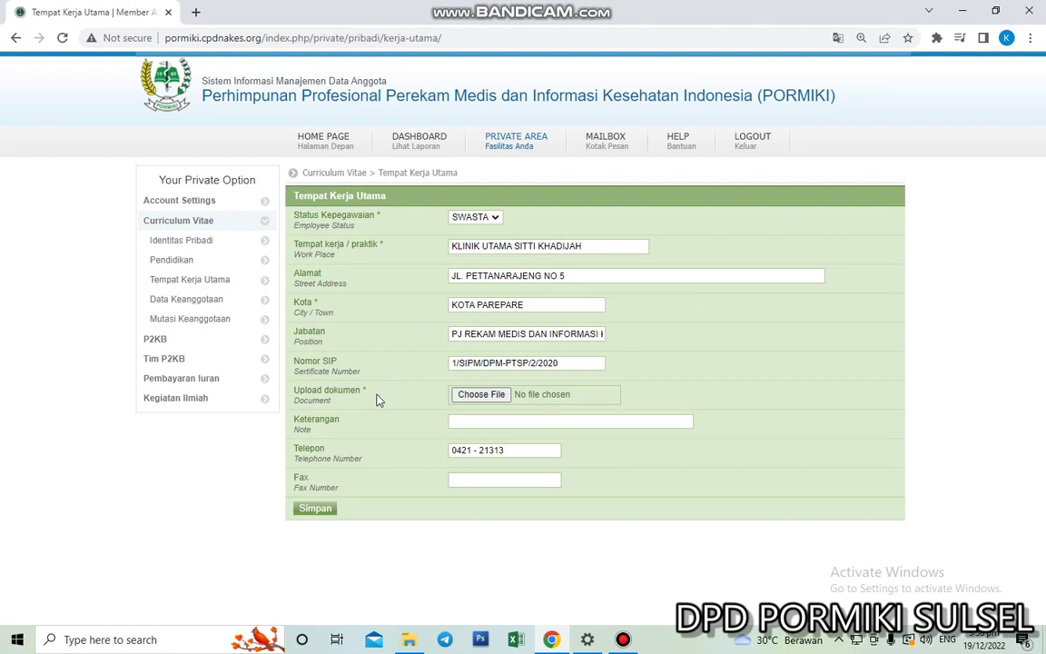
pyautogui.click(210, 303)
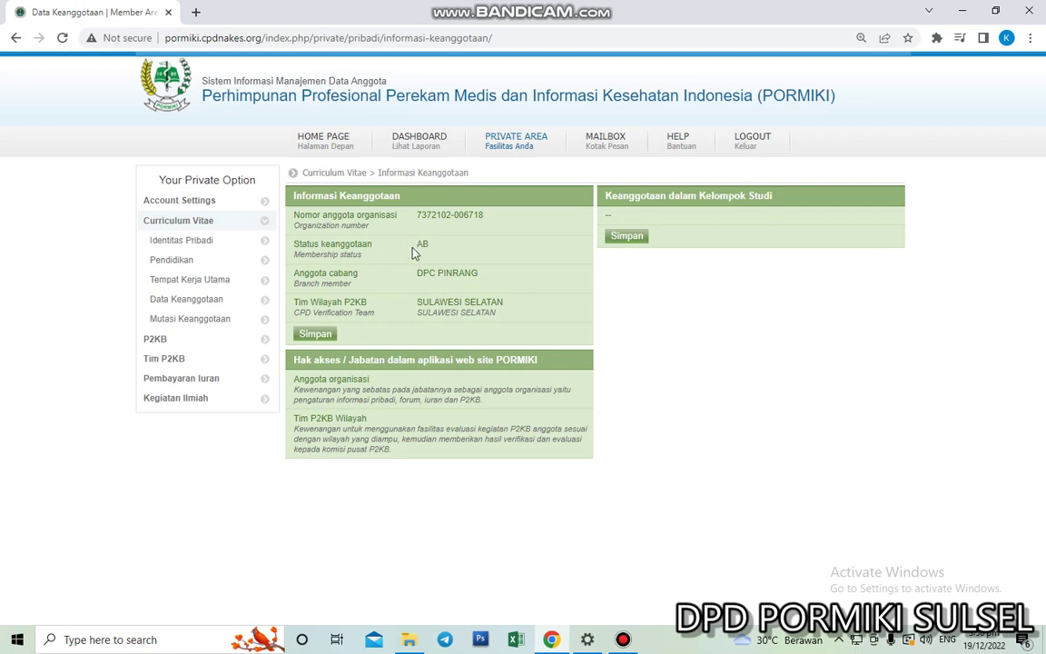
pyautogui.moveTo(416, 215); pyautogui.dragTo(499, 221)
pyautogui.moveTo(416, 245); pyautogui.dragTo(434, 247)
pyautogui.click(513, 265)
pyautogui.moveTo(297, 303); pyautogui.dragTo(380, 312)
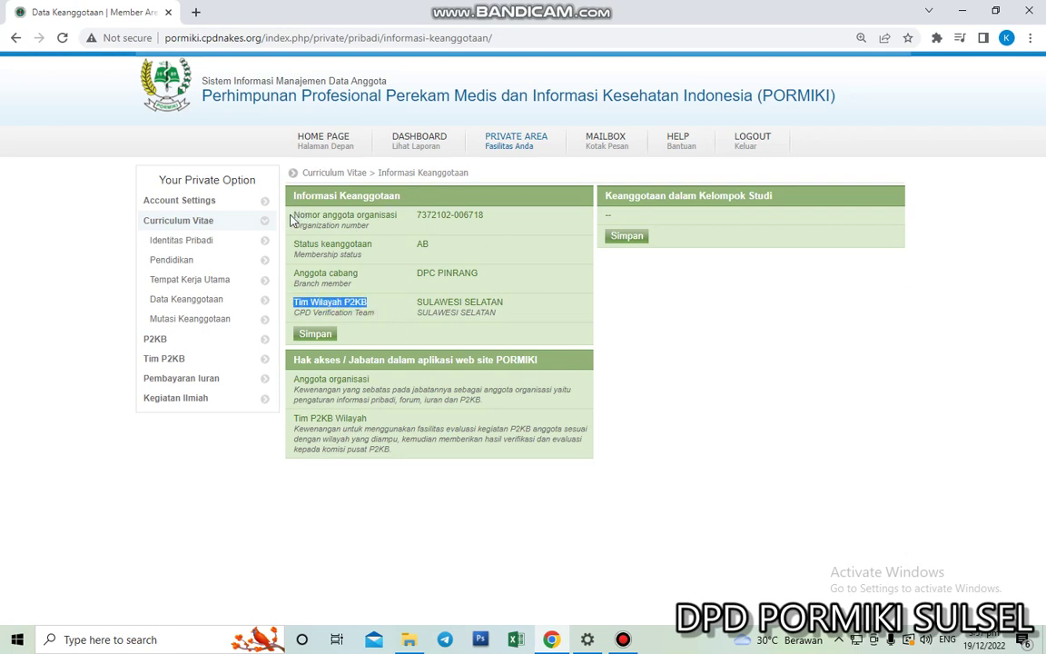
pyautogui.moveTo(292, 216); pyautogui.dragTo(397, 216)
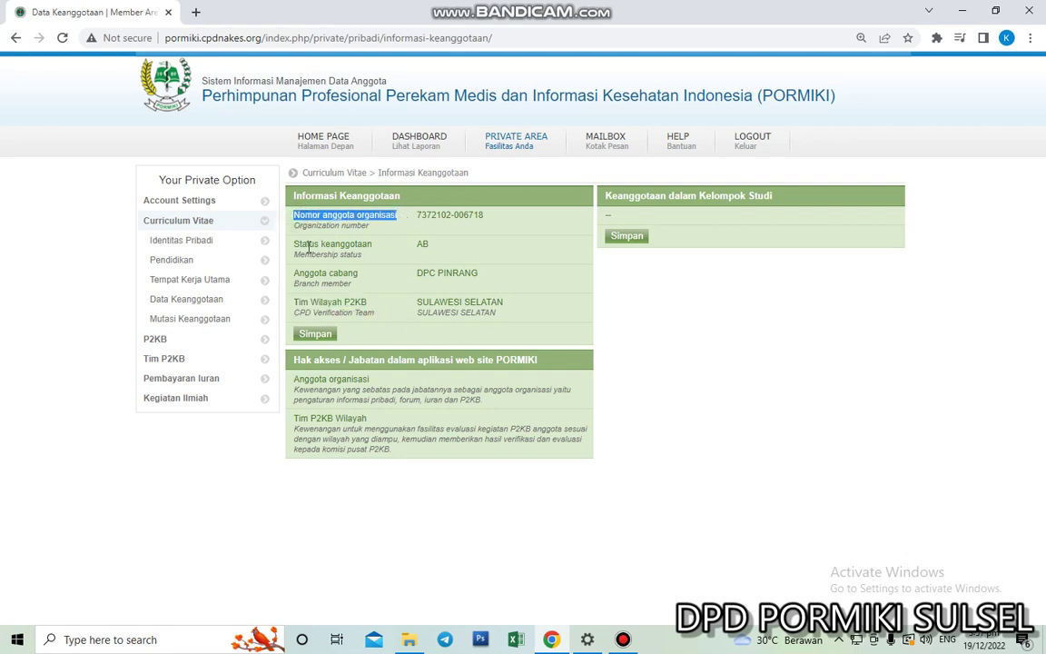
pyautogui.moveTo(293, 245); pyautogui.dragTo(372, 245)
pyautogui.moveTo(293, 274); pyautogui.dragTo(359, 274)
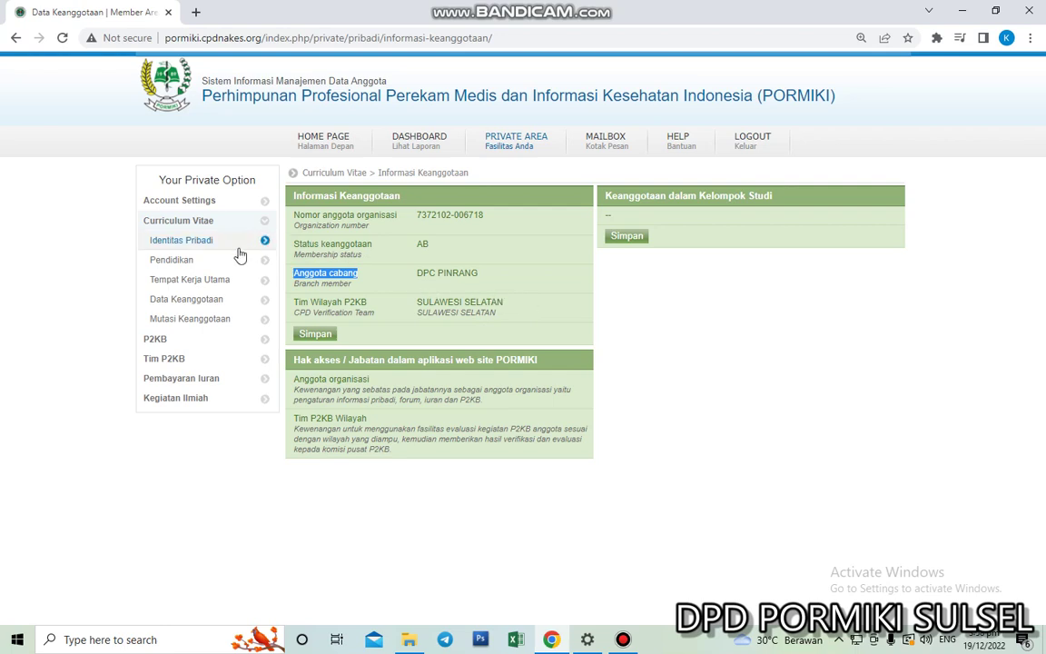
# On the Mutasi Keanggotaan form, choose KALIMANTAN TIMUR as the destination region and KOTA BALIKPAPAN as the destination branch
pyautogui.click(198, 321)
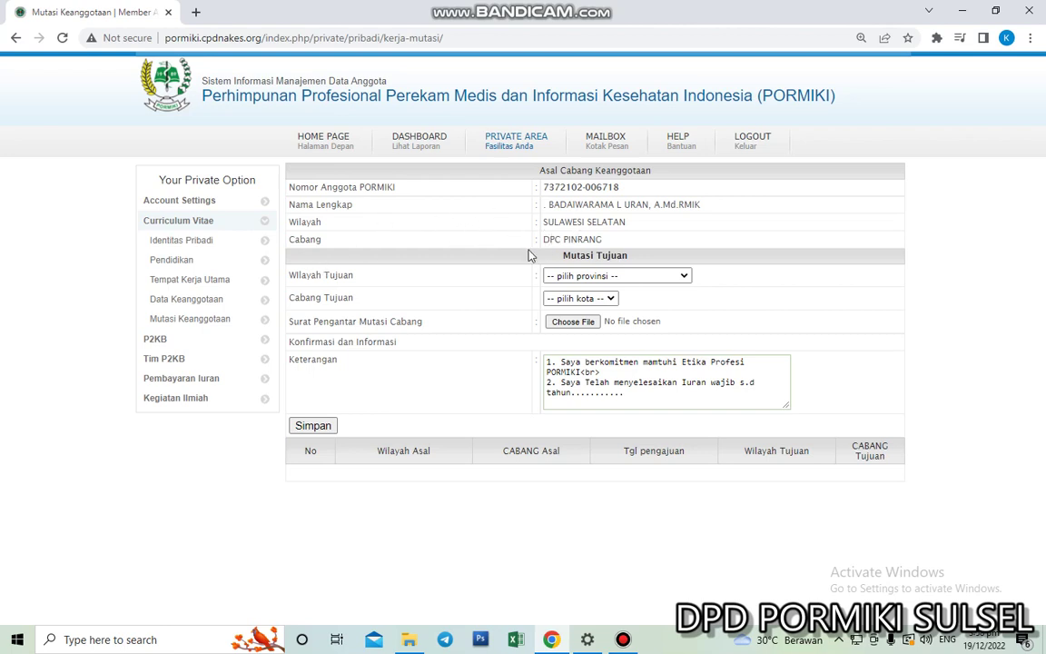
pyautogui.click(657, 278)
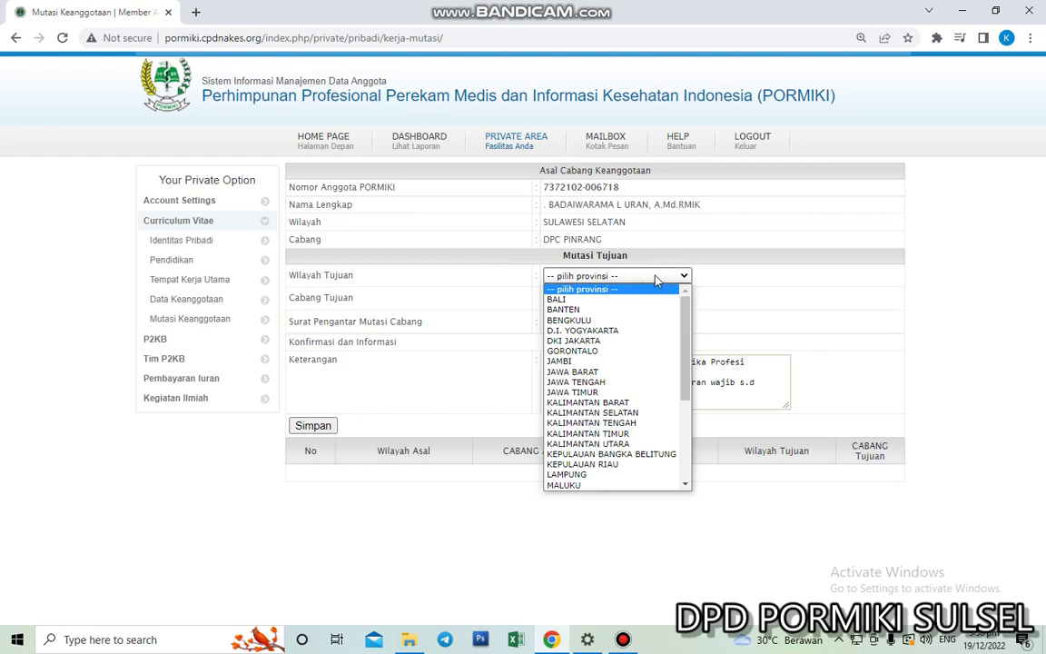
pyautogui.click(604, 433)
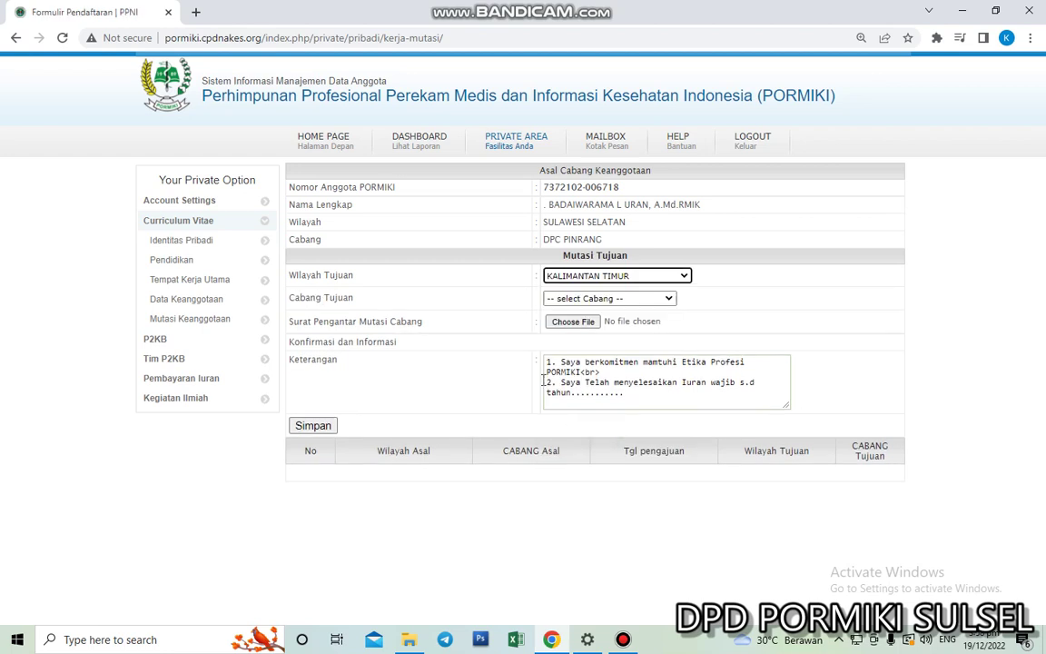
pyautogui.click(599, 300)
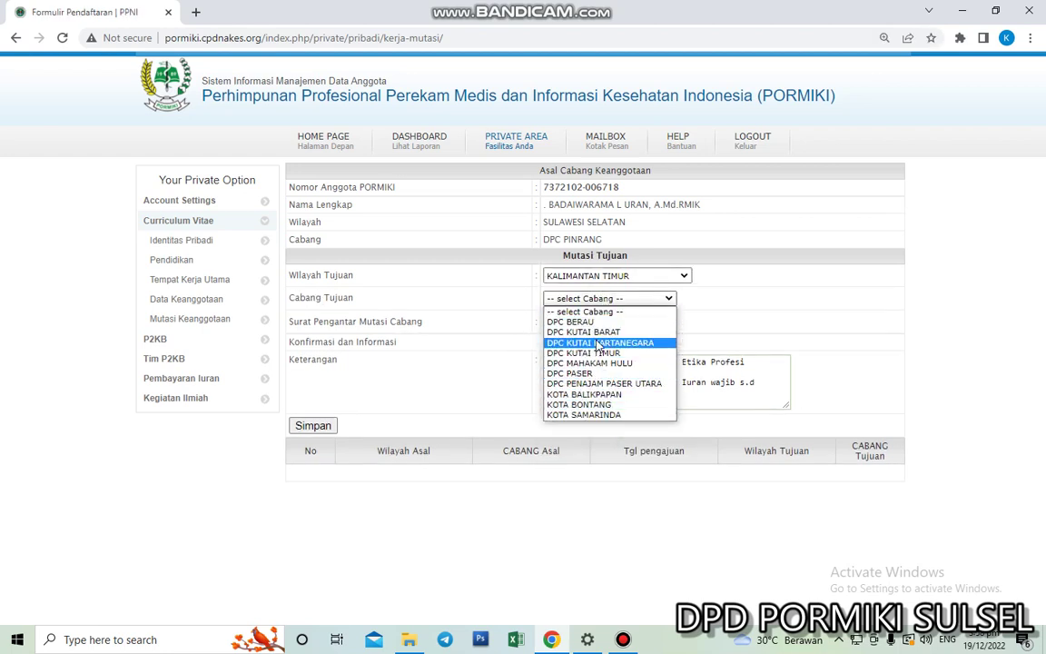
pyautogui.click(585, 394)
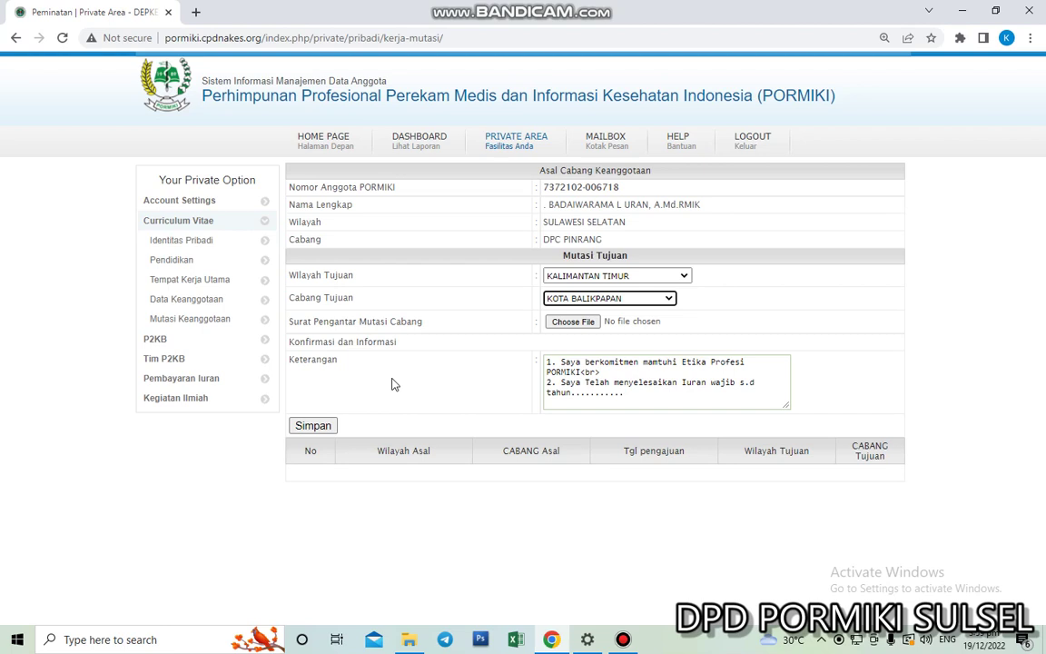
# Recheck the member's branch on Data Keanggotaan and revisit the Curriculum Vitae pages from Identitas Pribadi through Mutasi Keanggotaan
pyautogui.click(199, 297)
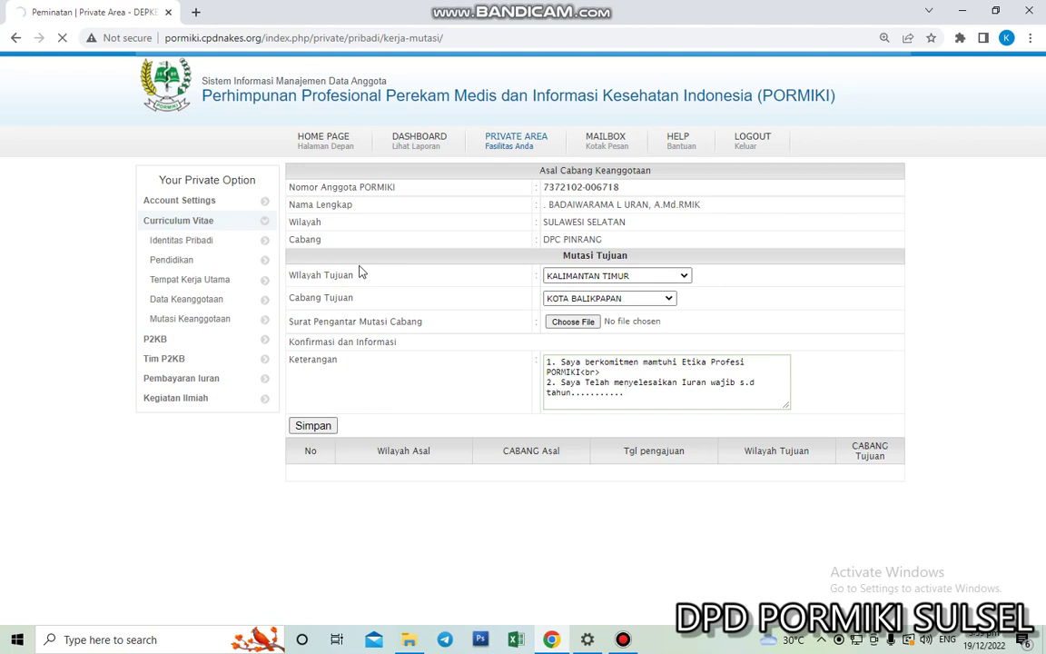
pyautogui.moveTo(416, 273); pyautogui.dragTo(483, 288)
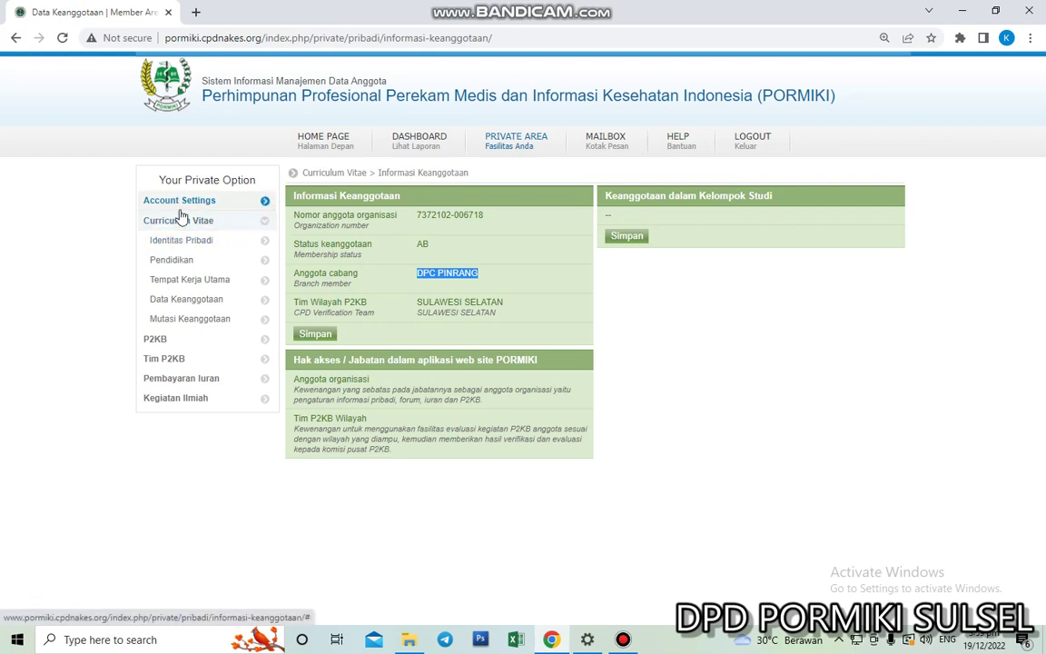
pyautogui.click(158, 244)
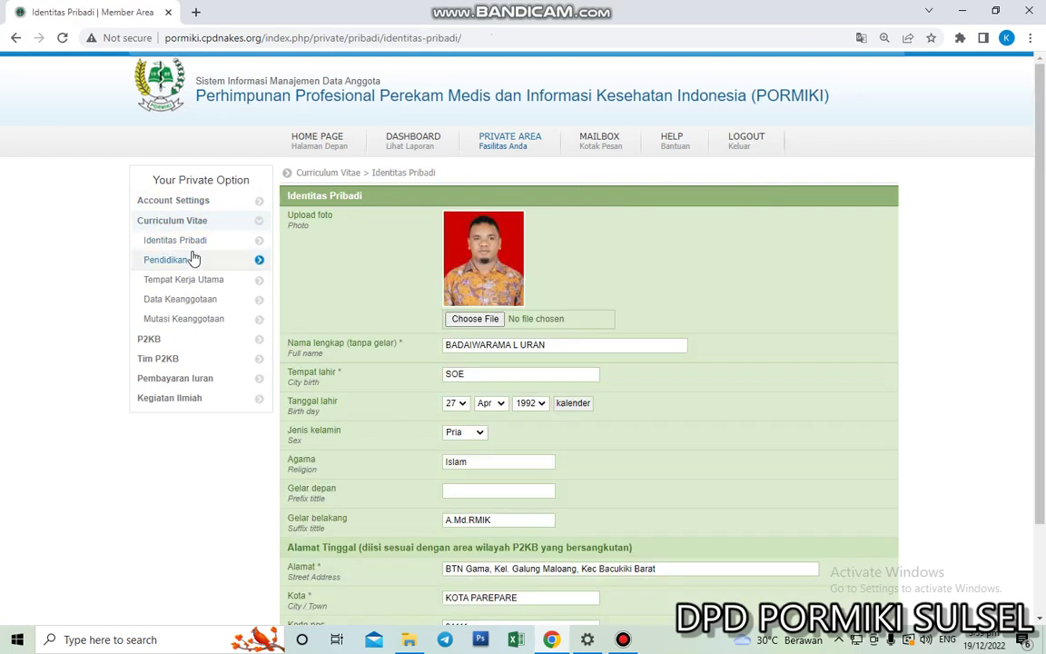
pyautogui.click(178, 263)
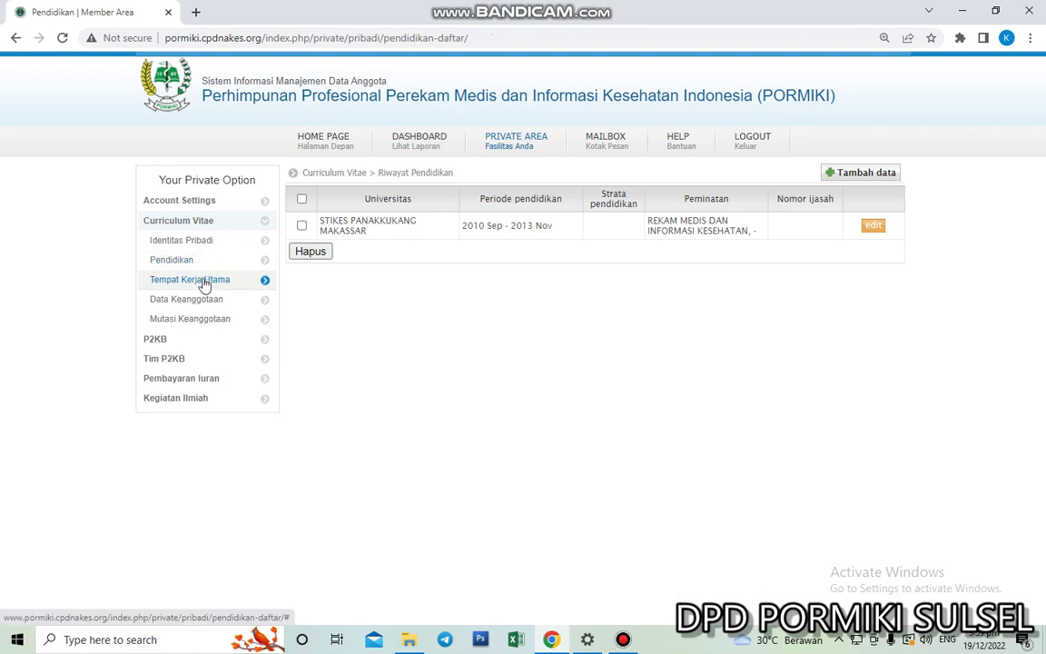
pyautogui.click(205, 283)
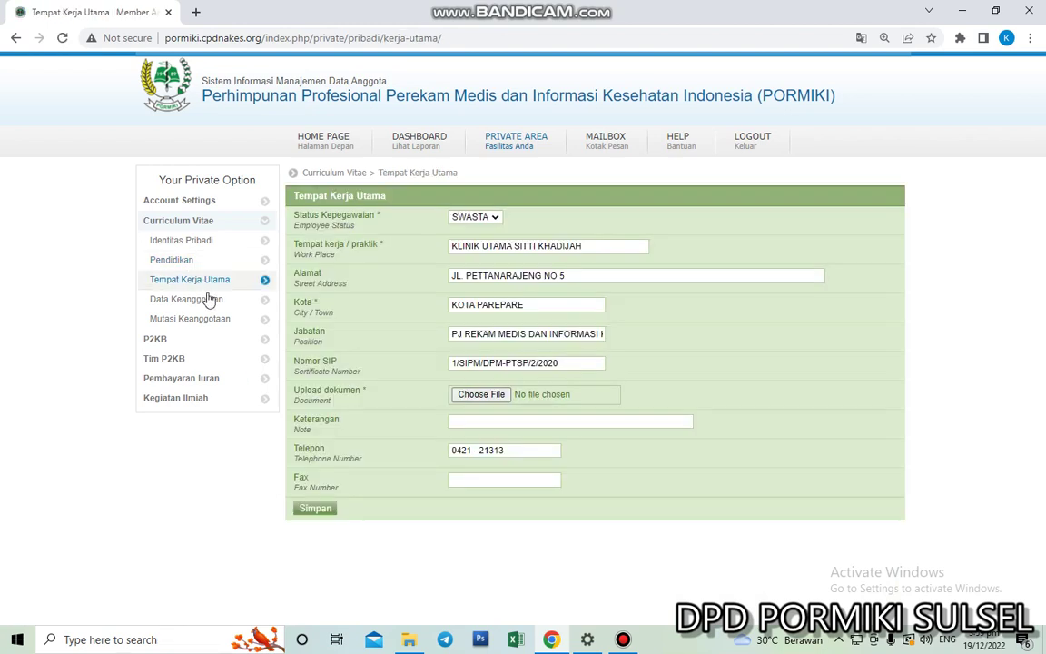
pyautogui.click(205, 300)
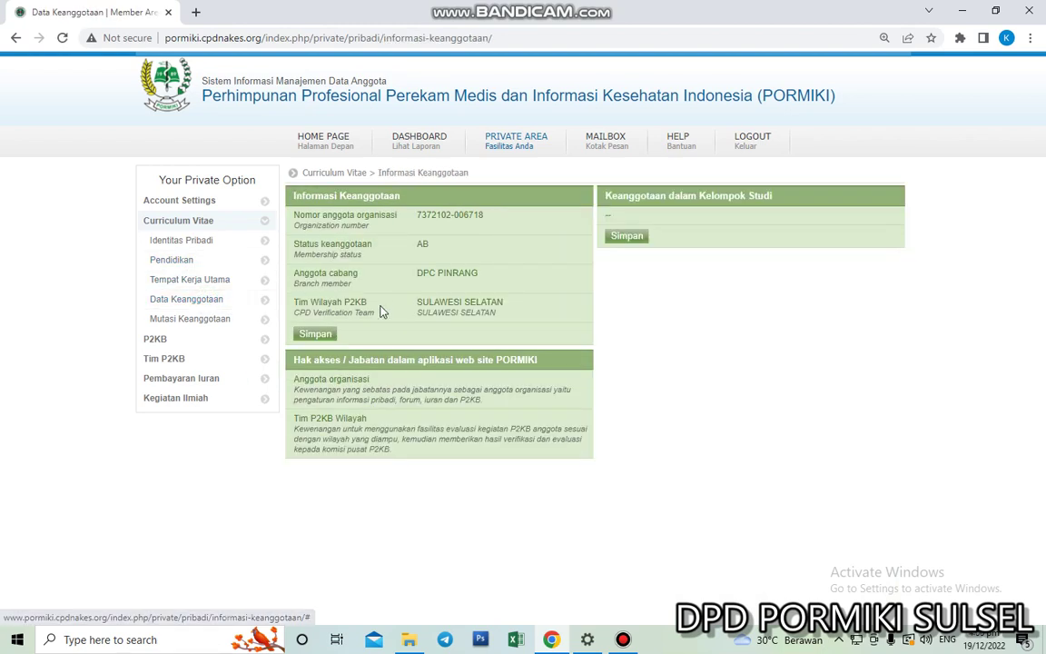
pyautogui.click(207, 319)
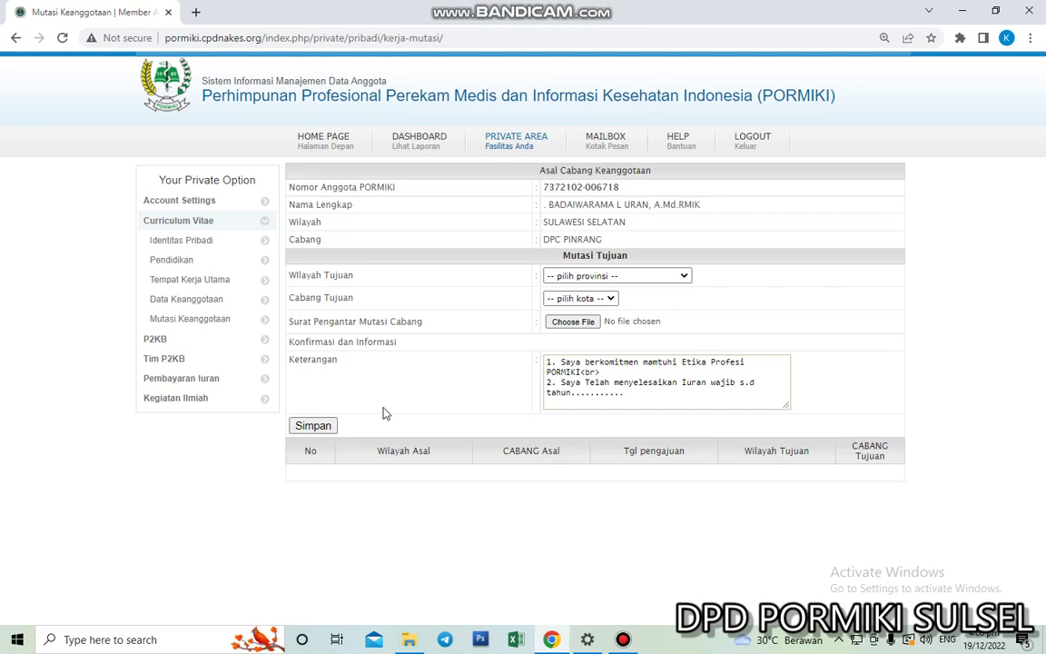
# Return to Identitas Pribadi and check the Telepon and Mobile Phone fields at the end of the form
pyautogui.click(198, 240)
pyautogui.scroll(-2, 518, 467)
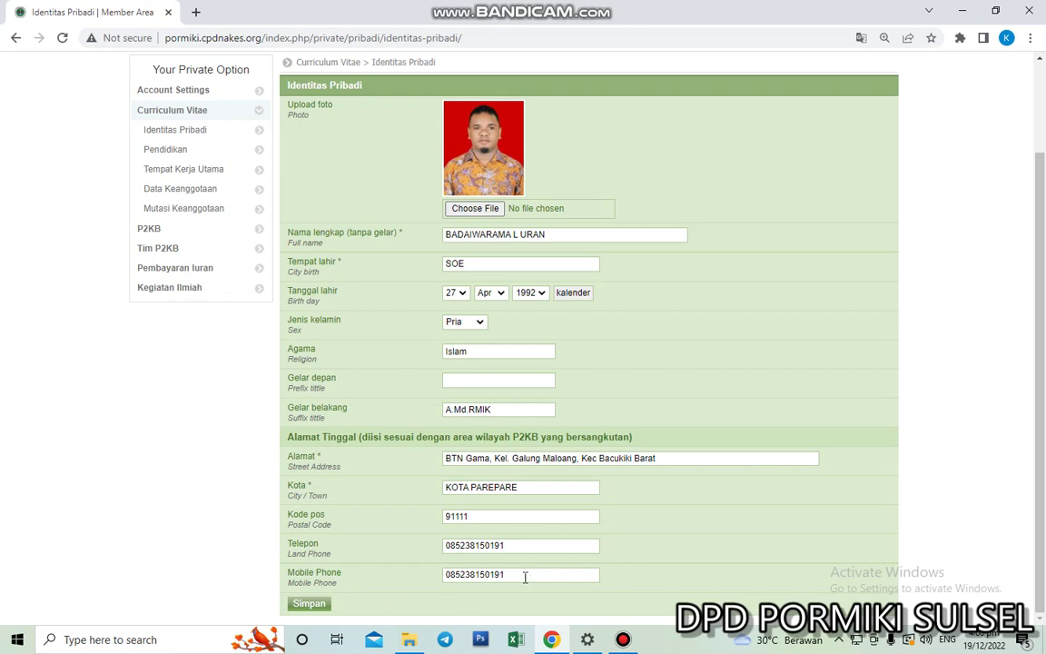
pyautogui.moveTo(525, 576); pyautogui.dragTo(443, 578)
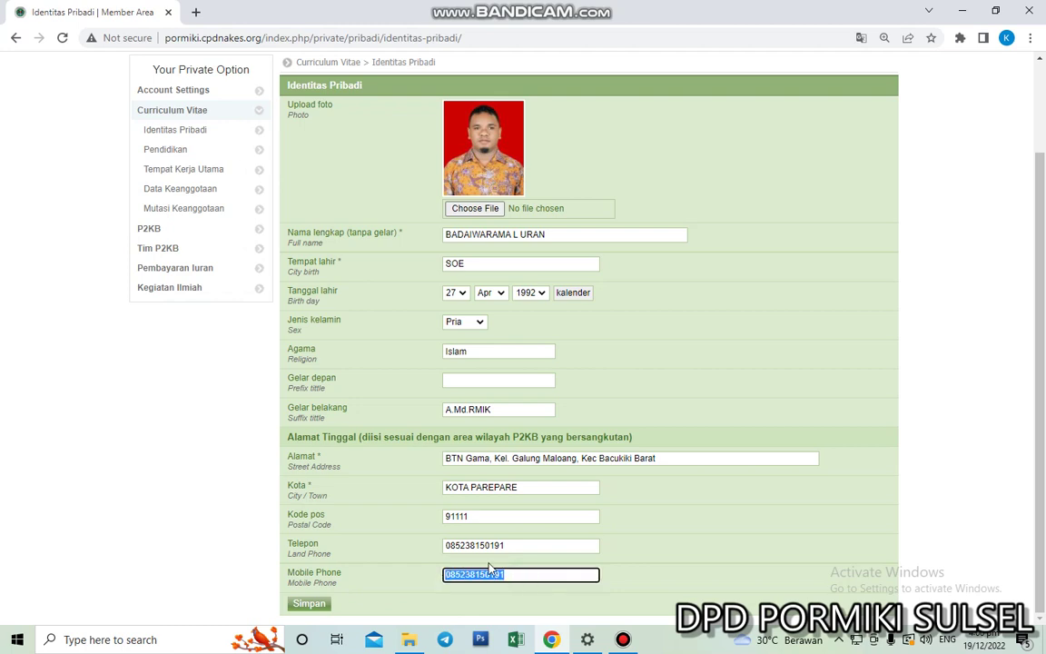
pyautogui.moveTo(511, 545); pyautogui.dragTo(443, 544)
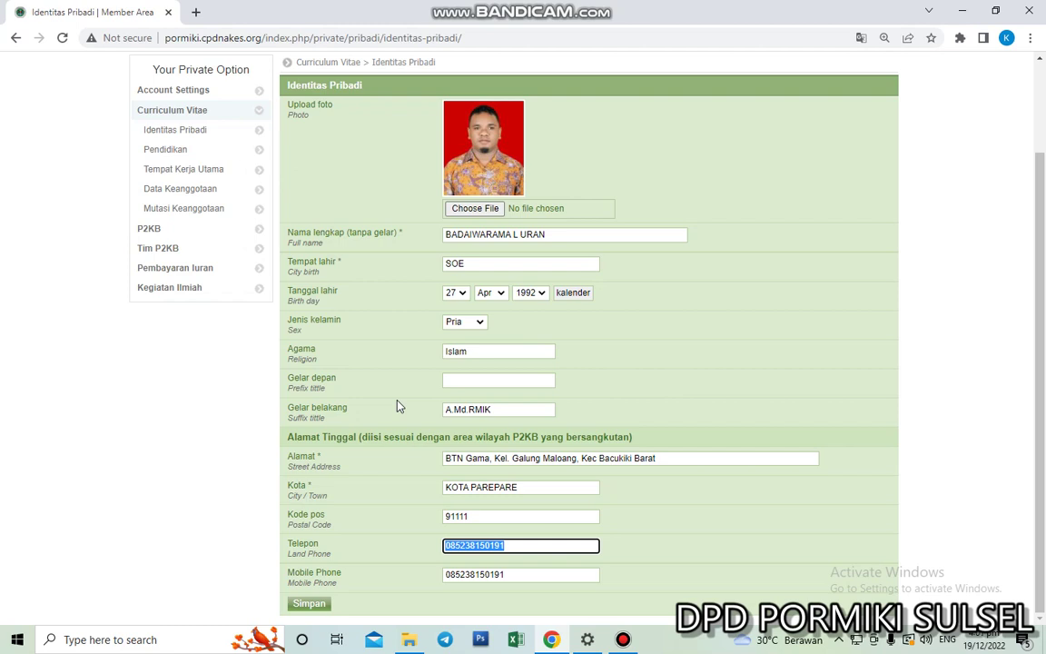
pyautogui.click(622, 639)
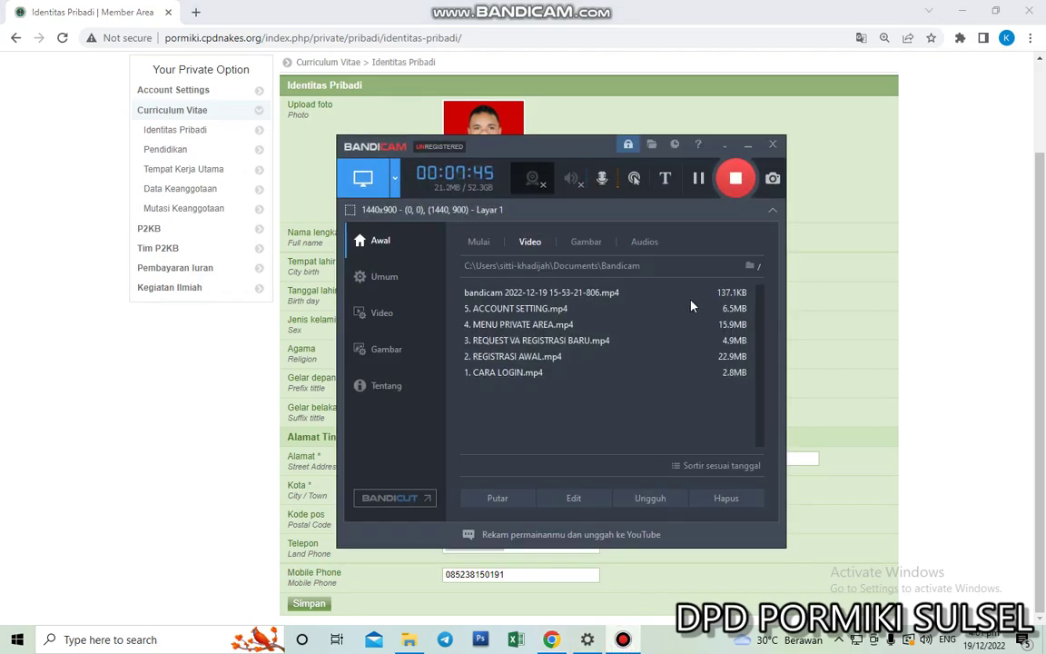